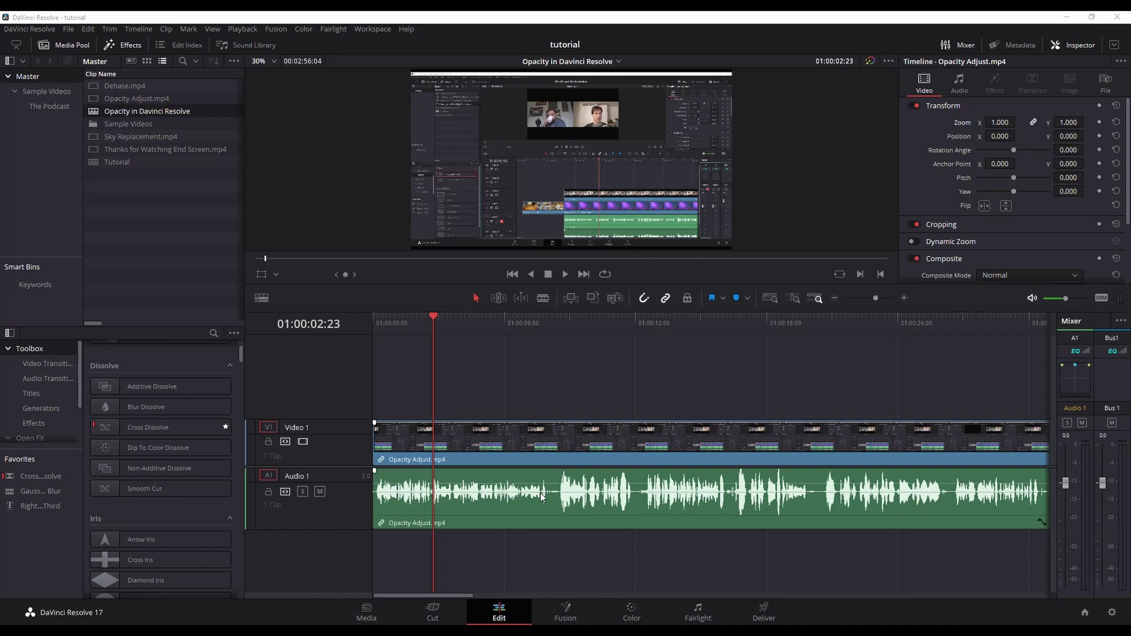
- Play the clip from 01:00:08:17 to hear its audio, then stop
{"action": "left_click", "coordinate": [561, 320]}
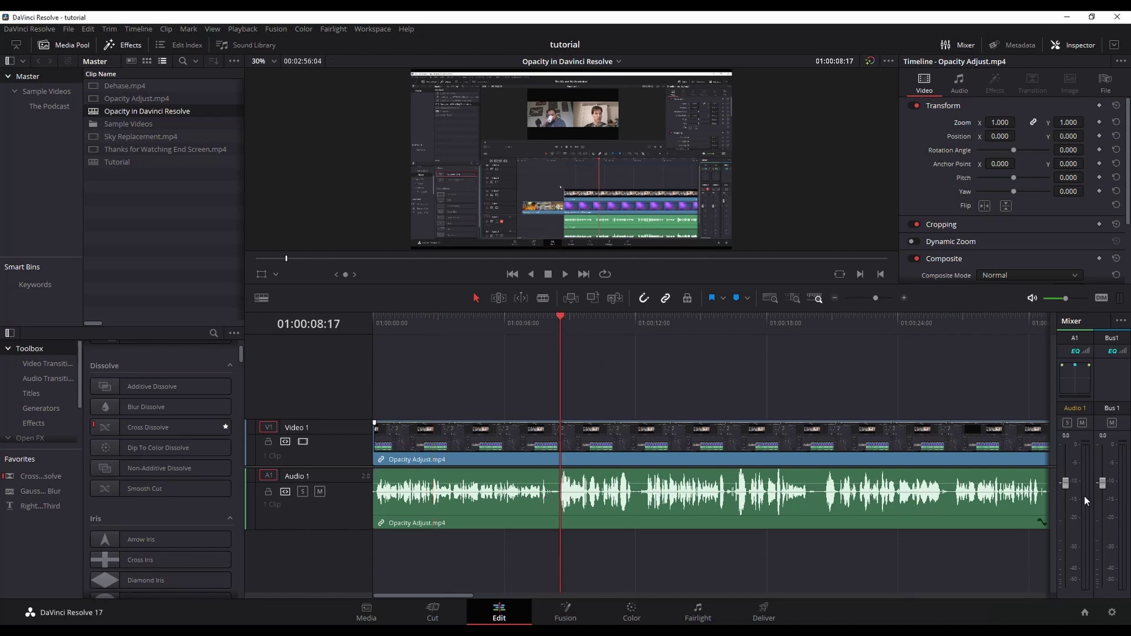
{"action": "key", "text": "space"}
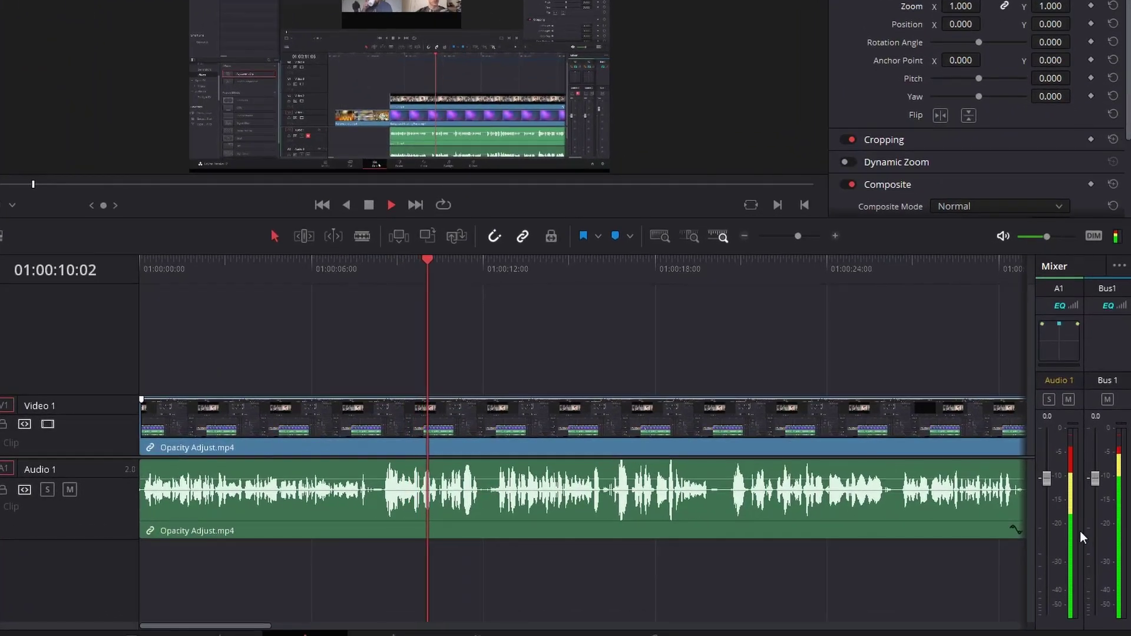
{"action": "key", "text": "space"}
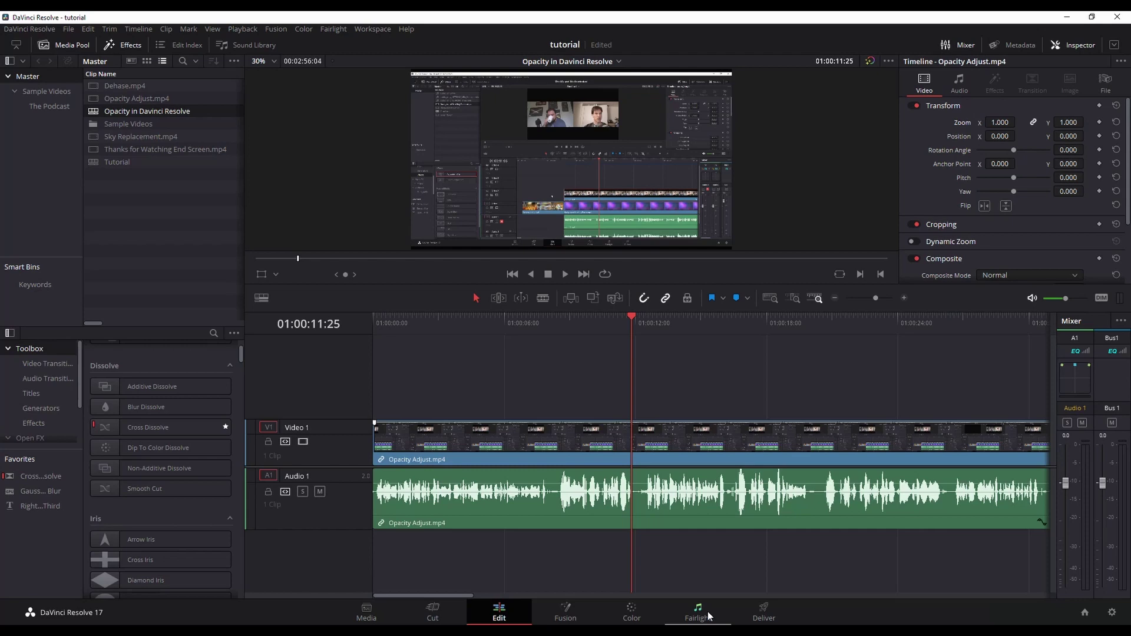
- Apply the Fairlight FX Stereo Fixer effect from the Effects library to the Audio 1 clip
{"action": "left_click", "coordinate": [152, 447]}
{"action": "left_click", "coordinate": [118, 47]}
{"action": "left_click", "coordinate": [126, 45]}
{"action": "scroll", "coordinate": [44, 395], "scroll_direction": "down", "scroll_amount": 2}
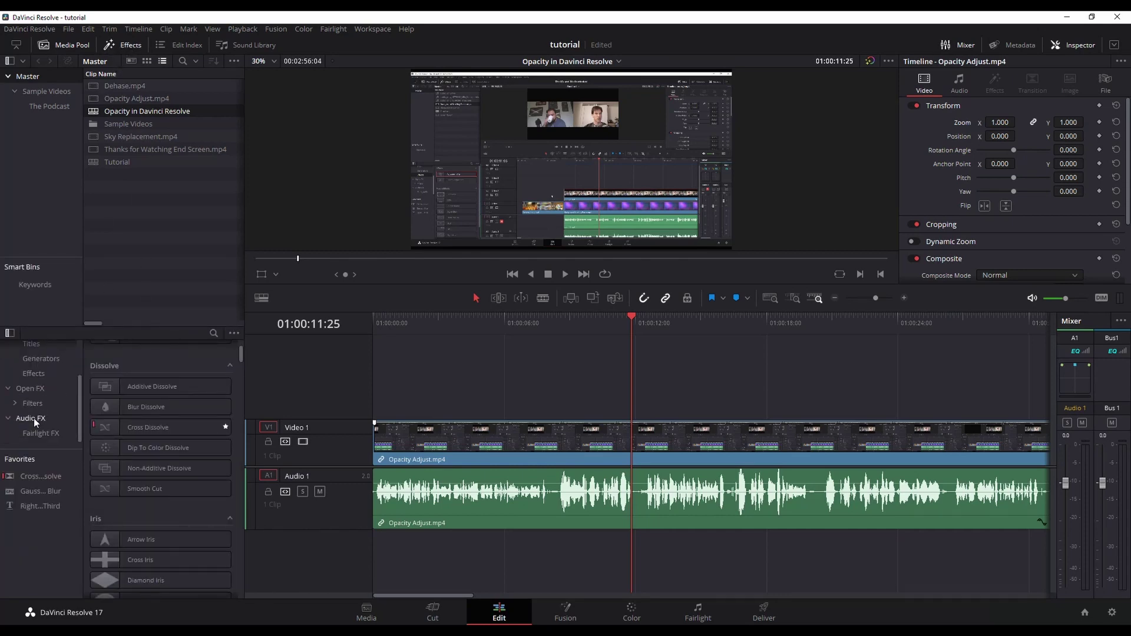
{"action": "left_click", "coordinate": [32, 420]}
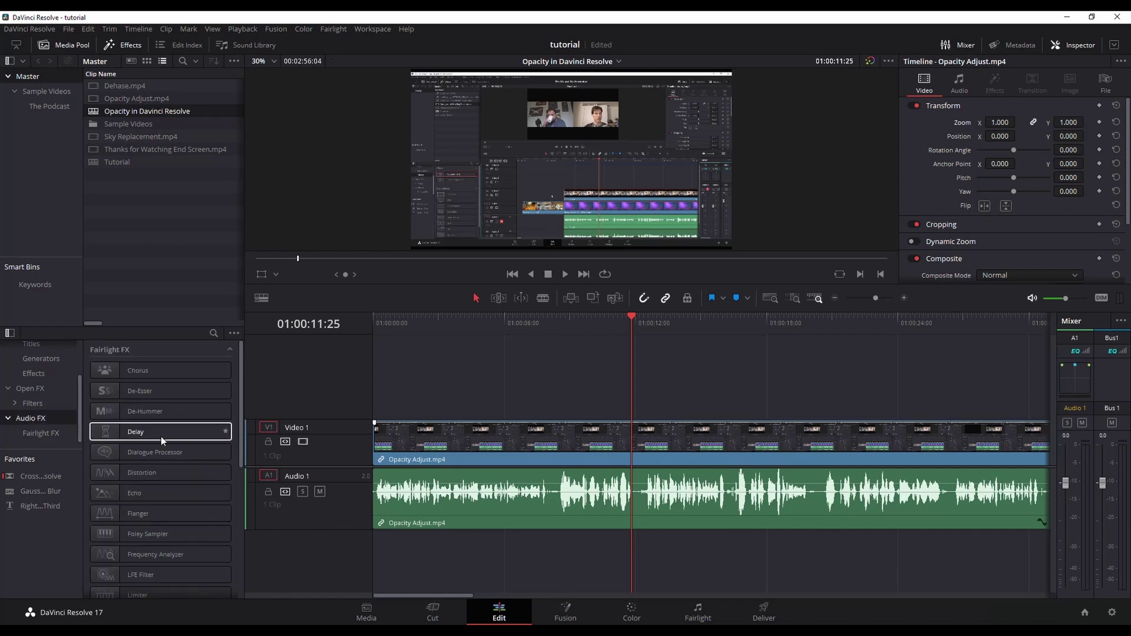
{"action": "scroll", "coordinate": [165, 444], "scroll_direction": "down", "scroll_amount": 5}
{"action": "left_click", "coordinate": [157, 561]}
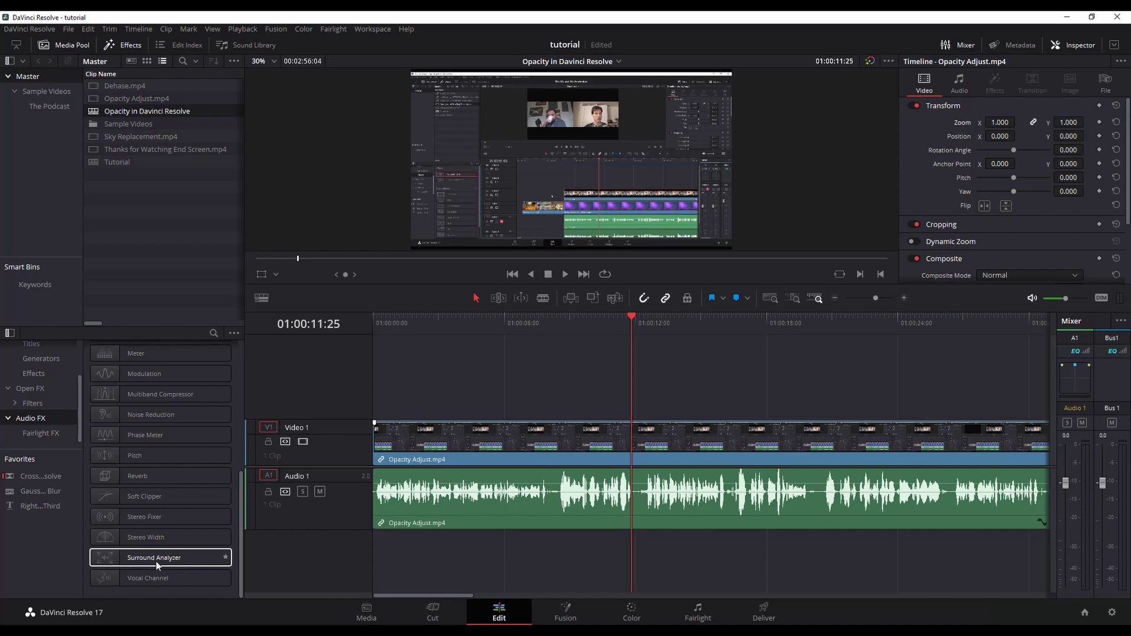
{"action": "left_click_drag", "start_coordinate": [150, 518], "coordinate": [432, 502]}
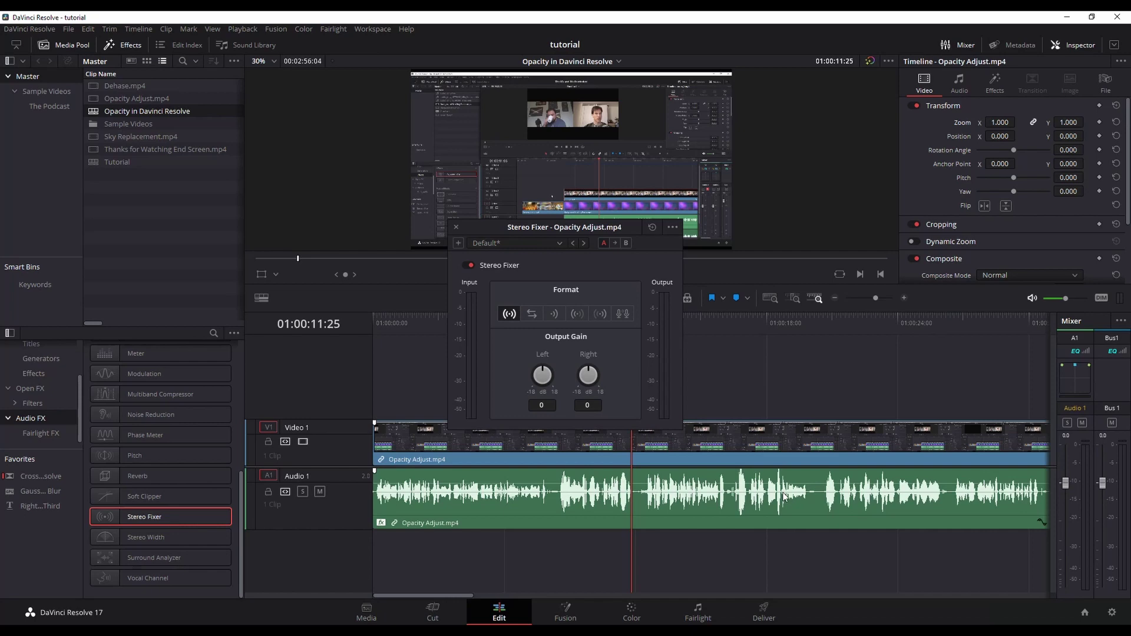
- Split the clip at 01:00:11:25, add Stereo Fixer to the first part, then undo everything
{"action": "key", "text": "b"}
{"action": "left_click", "coordinate": [644, 457]}
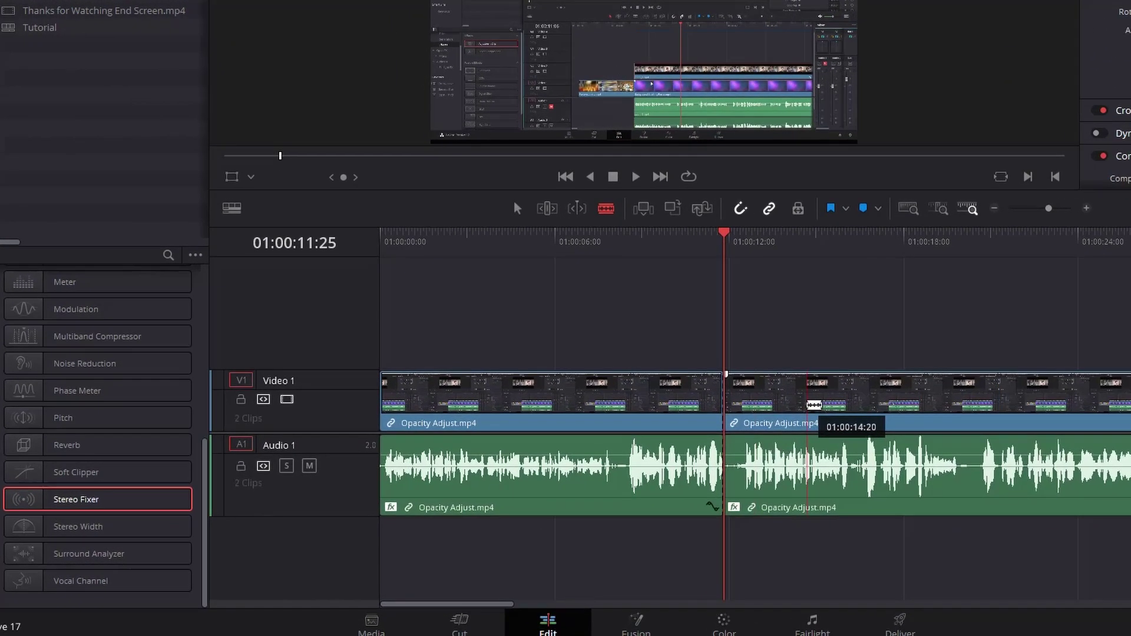
{"action": "left_click", "coordinate": [616, 316]}
{"action": "key", "text": "shift+Left"}
{"action": "key", "text": "shift+Left"}
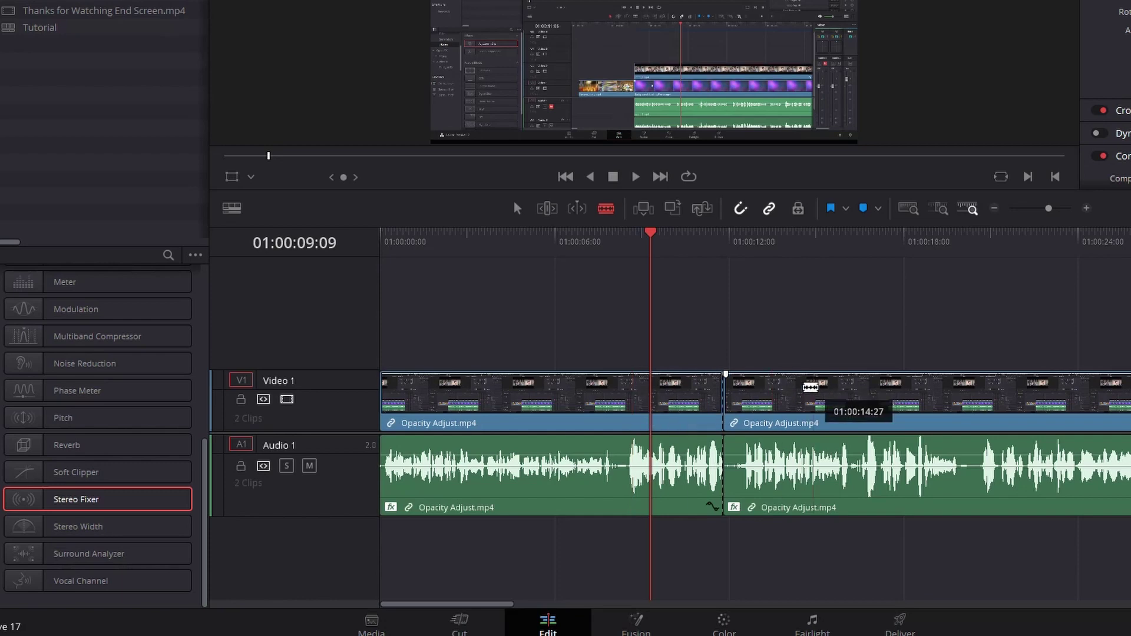
{"action": "left_click_drag", "start_coordinate": [102, 502], "coordinate": [495, 438]}
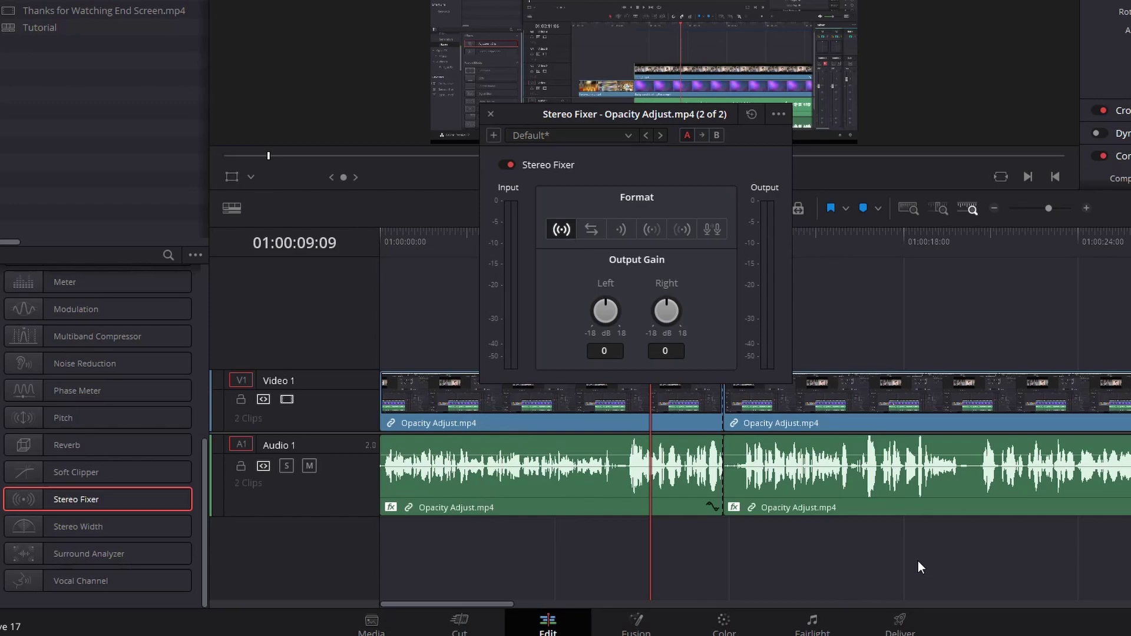
{"action": "left_click", "coordinate": [490, 114]}
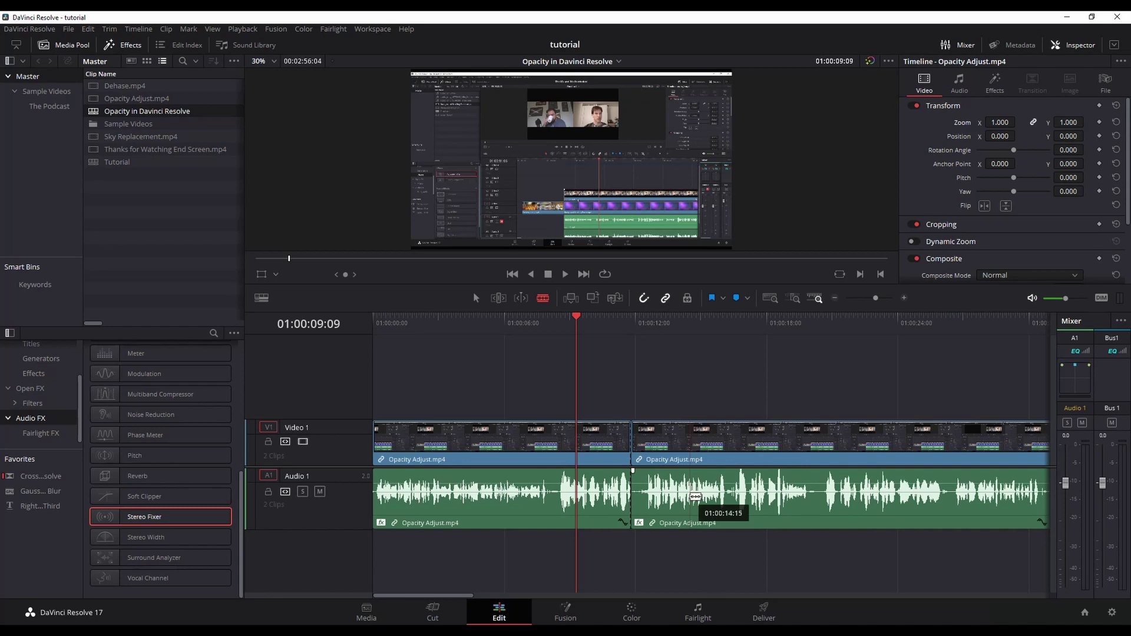
{"action": "key", "text": "ctrl+z"}
{"action": "key", "text": "ctrl+z"}
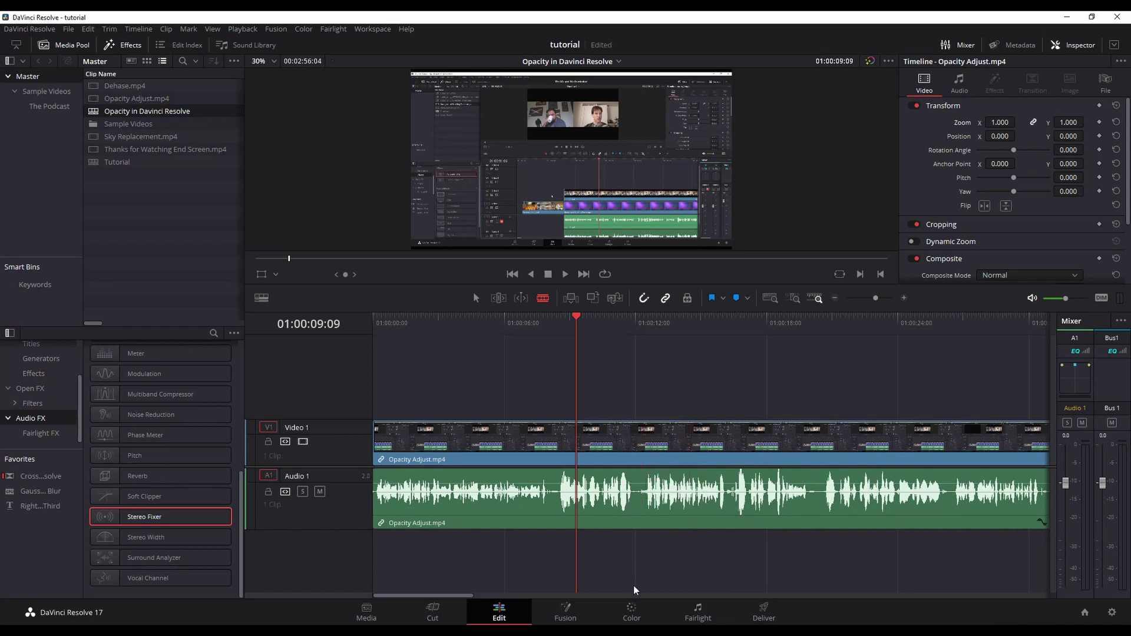
- Switch to the Fairlight page and toggle the mixer off and back on
{"action": "left_click", "coordinate": [697, 613]}
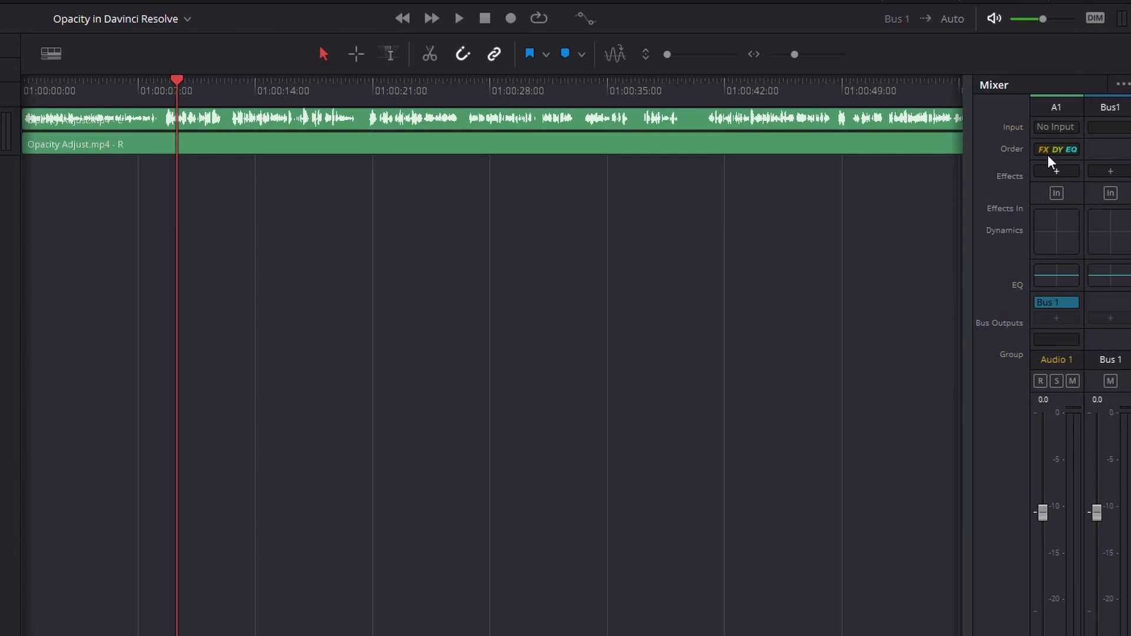
{"action": "left_click", "coordinate": [891, 1]}
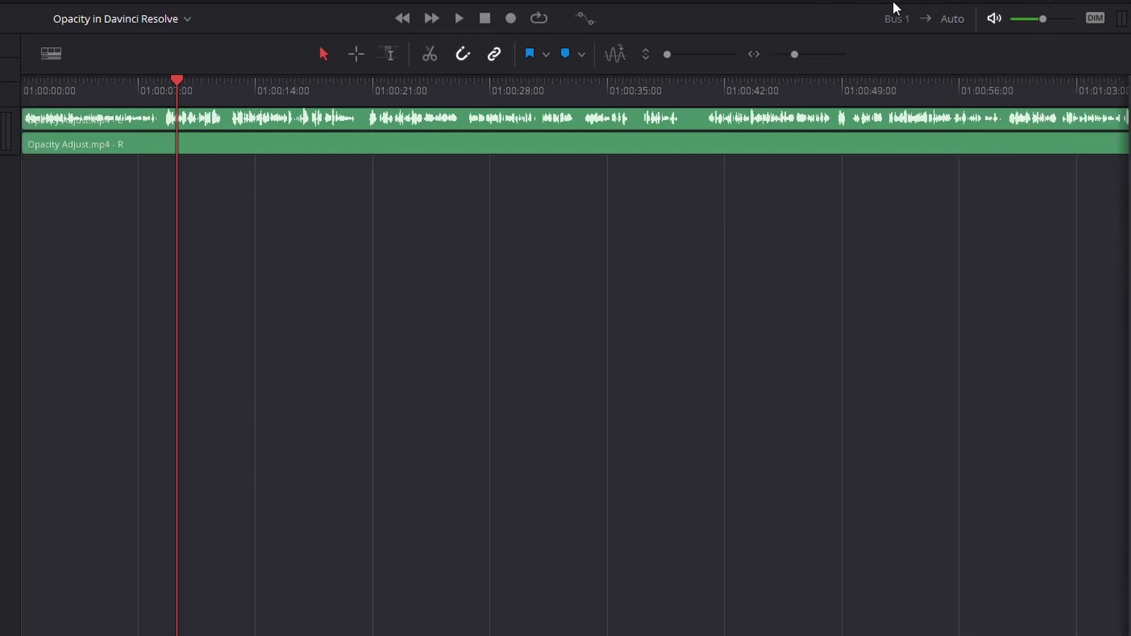
{"action": "left_click", "coordinate": [853, 1]}
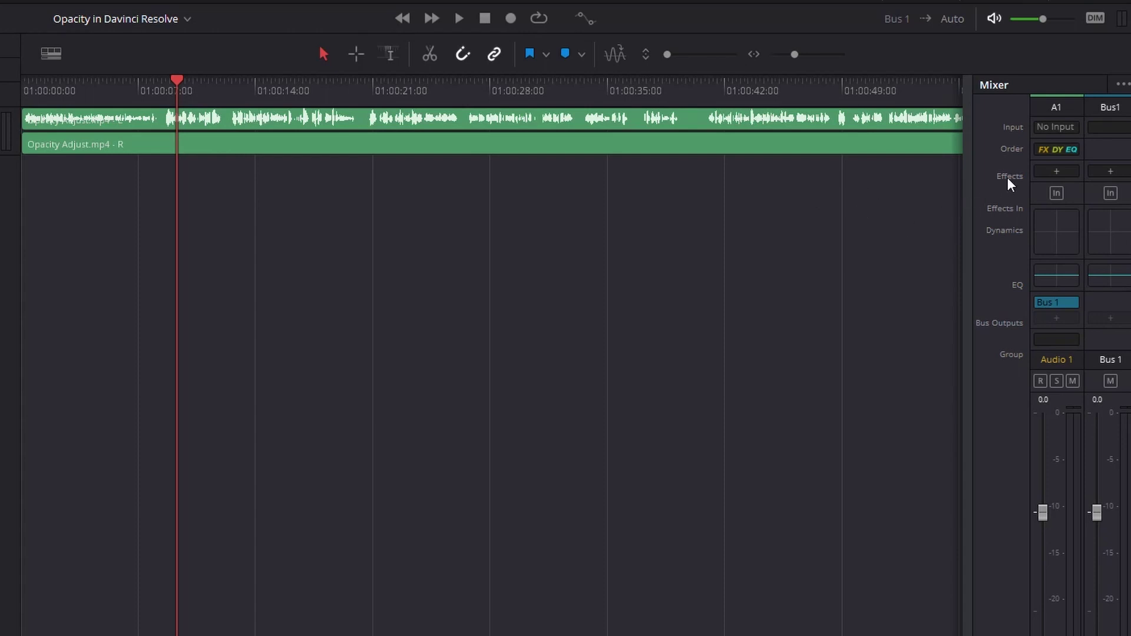
- Add Stereo Fixer from Tools to the Audio 1 effects slot in the mixer
{"action": "left_click", "coordinate": [1057, 172]}
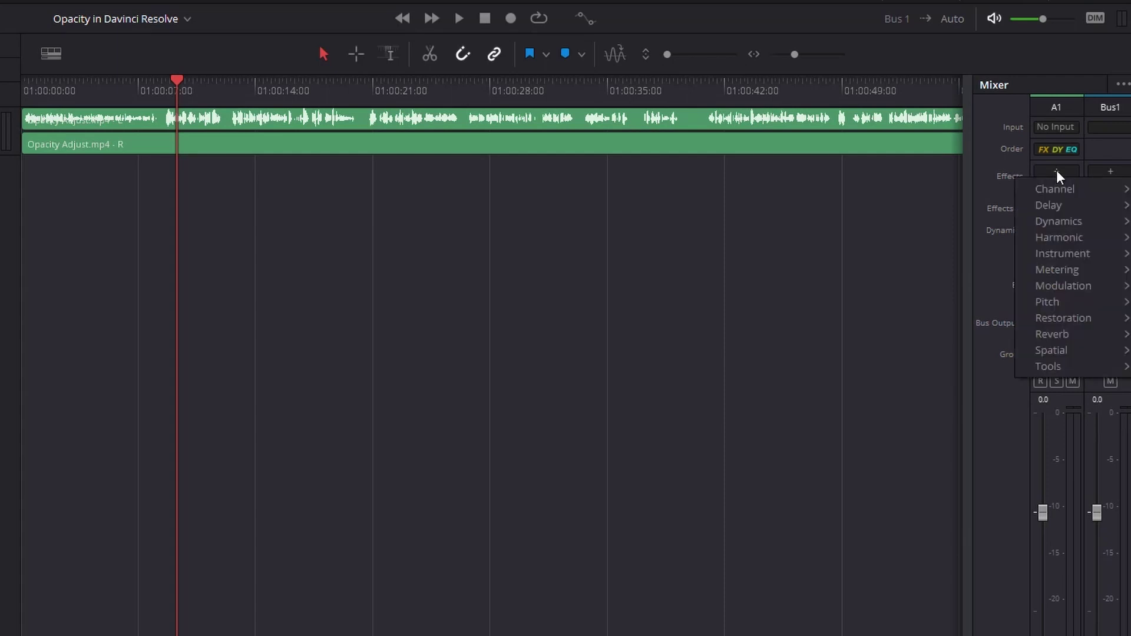
{"action": "mouse_move", "coordinate": [1054, 368]}
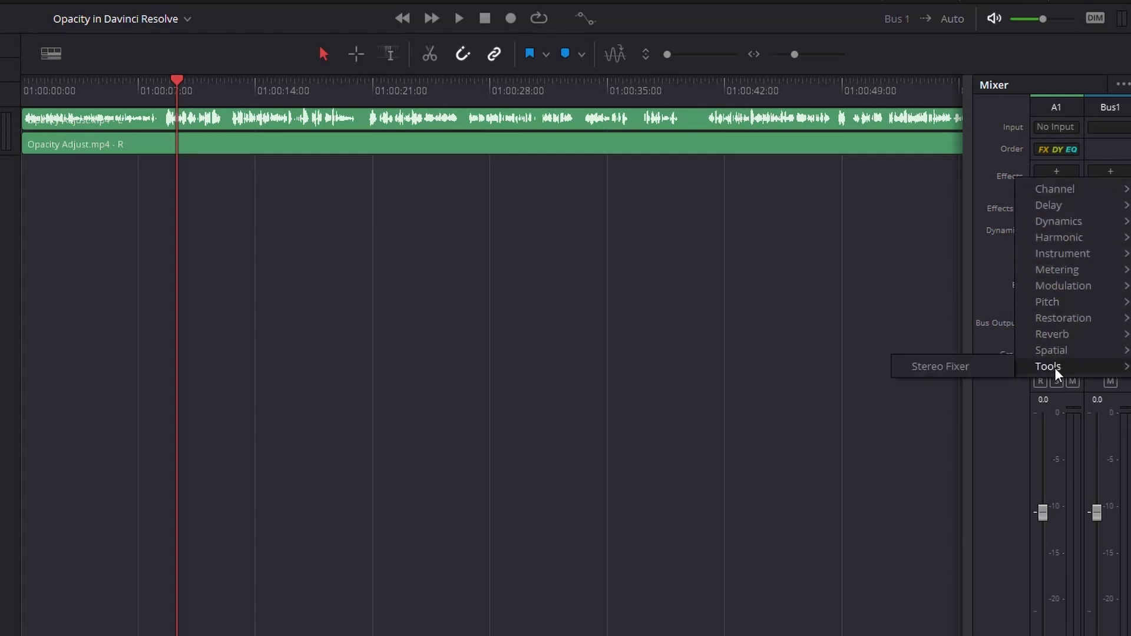
{"action": "left_click", "coordinate": [965, 368]}
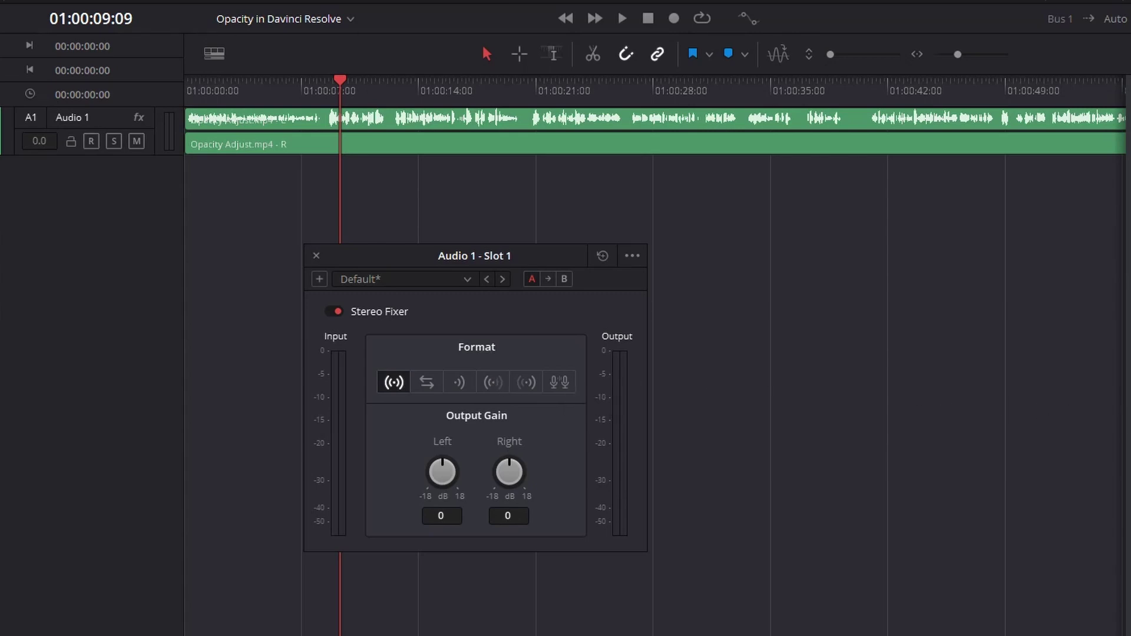
- Set the Stereo Fixer format to Left Only, playing the track before and after to compare
{"action": "key", "text": "space"}
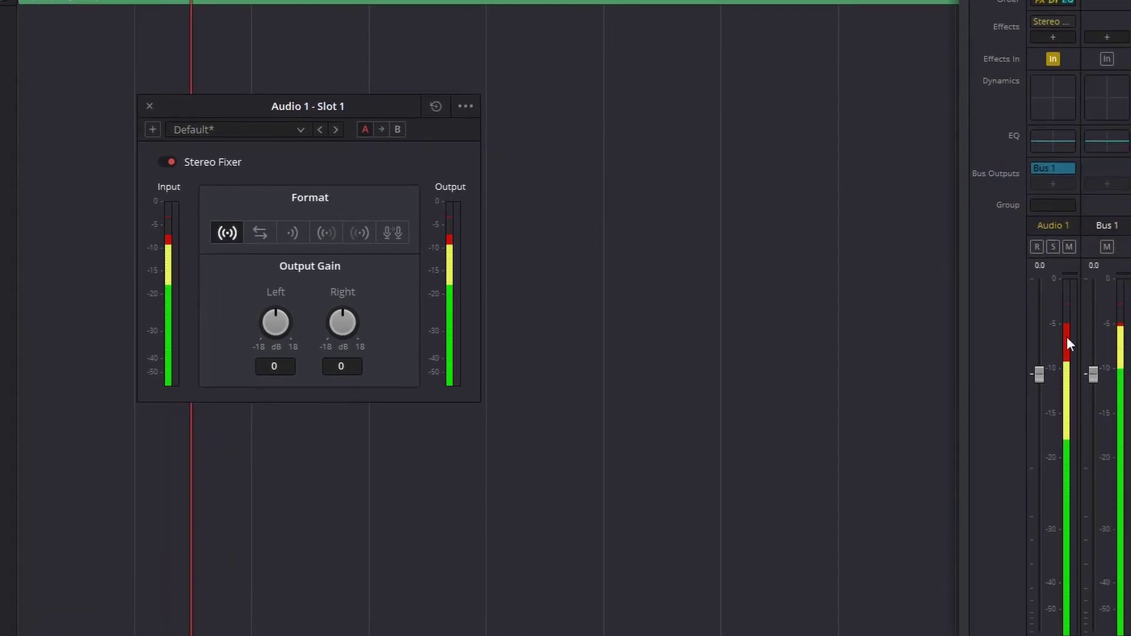
{"action": "key", "text": "space"}
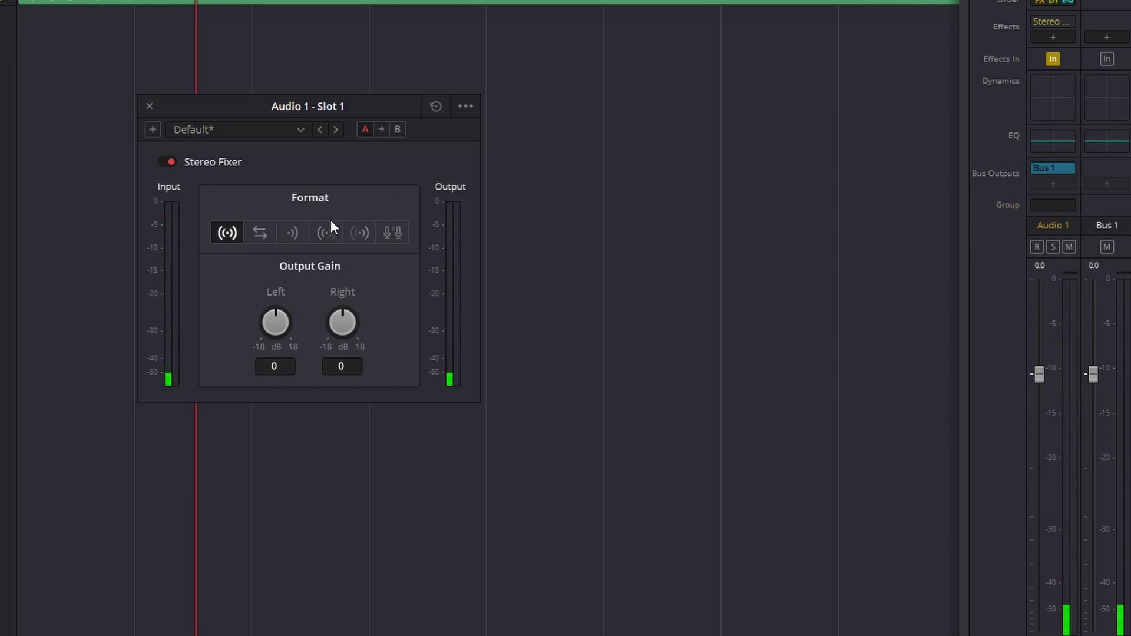
{"action": "left_click", "coordinate": [477, 301]}
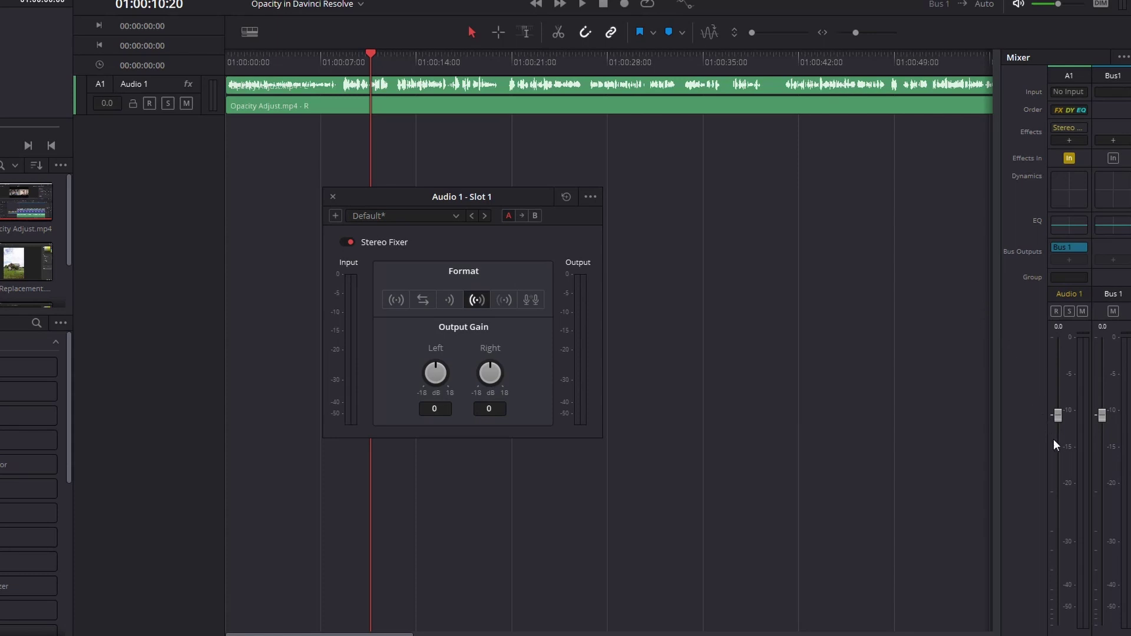
{"action": "key", "text": "space"}
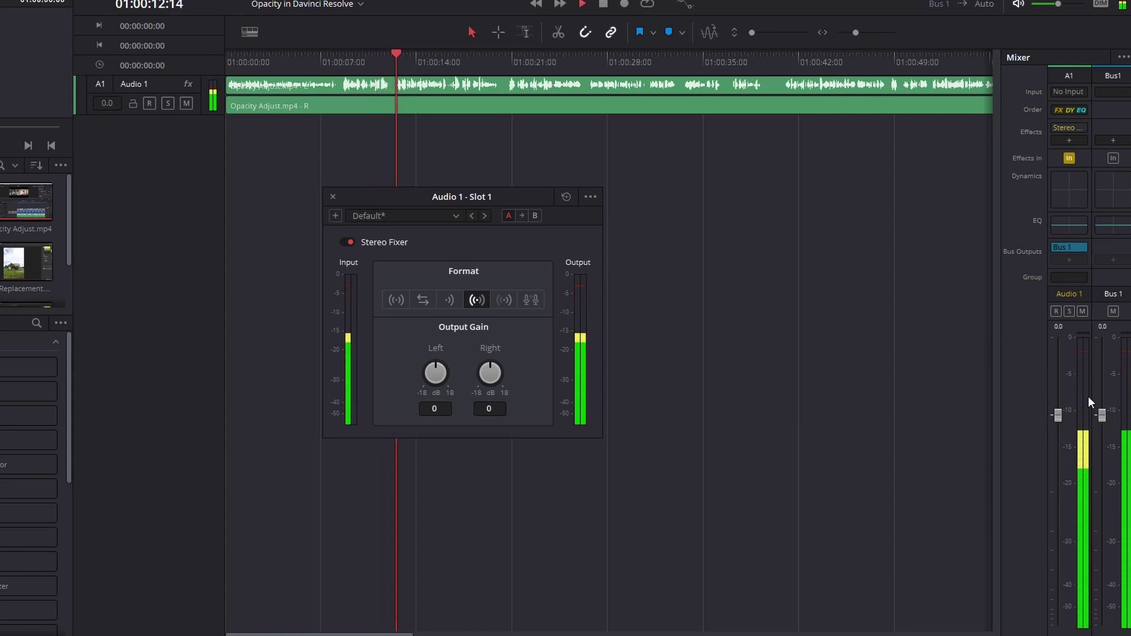
{"action": "key", "text": "space"}
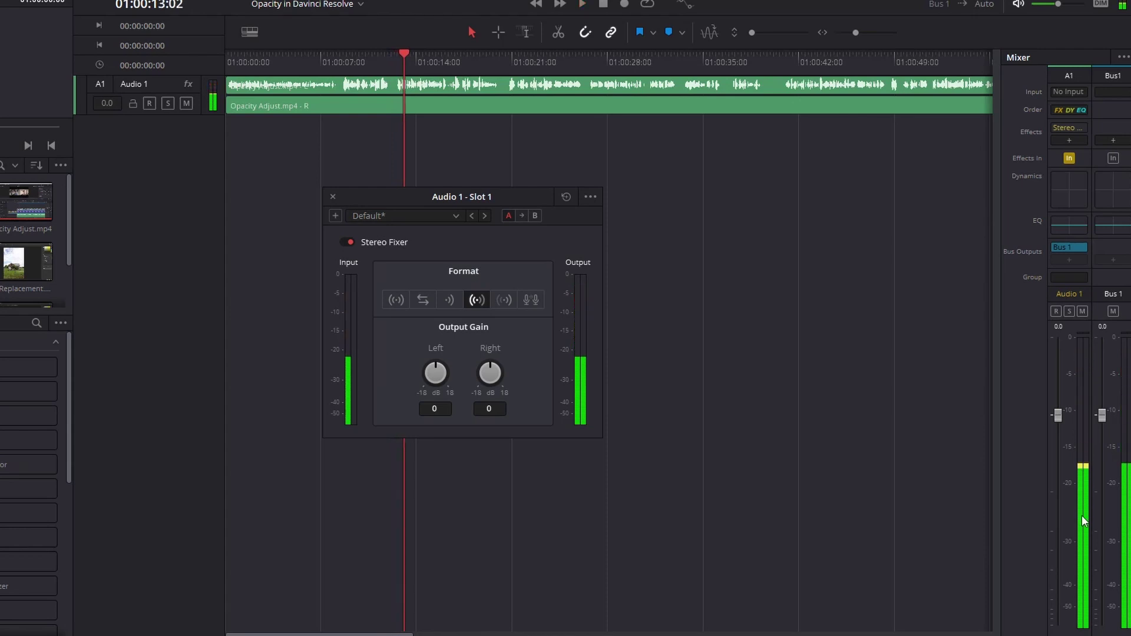